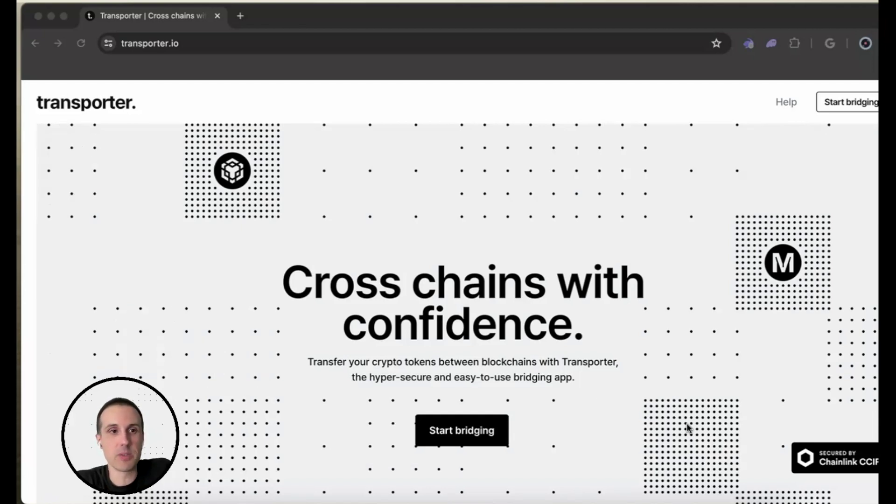
Reload the transporter.io landing page and launch app.transporter.io via Start bridging in a new tab
{"action": "left_click", "coordinate": [163, 43]}
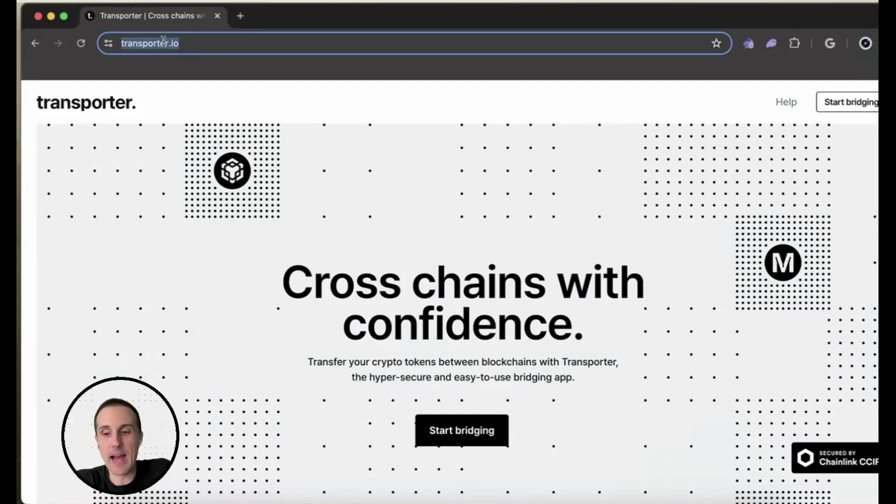
{"action": "key", "text": "Return"}
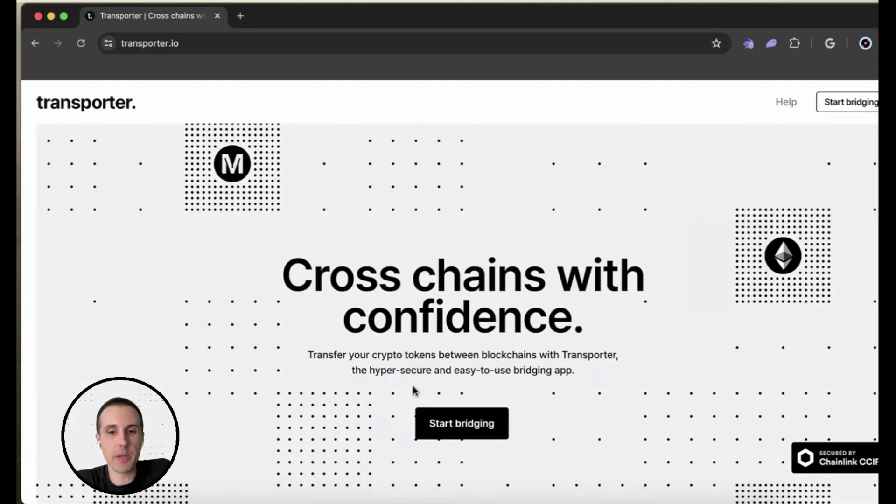
{"action": "scroll", "coordinate": [415, 391], "scroll_direction": "down", "scroll_amount": 4}
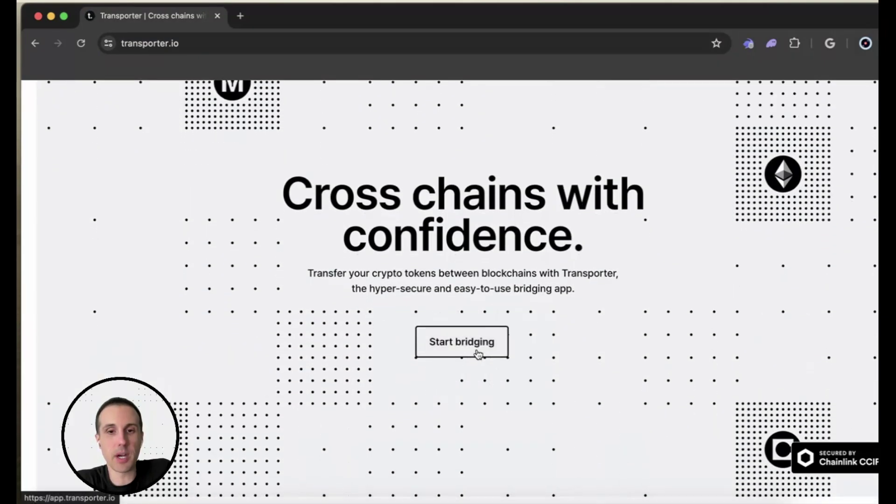
{"action": "left_click", "coordinate": [447, 345]}
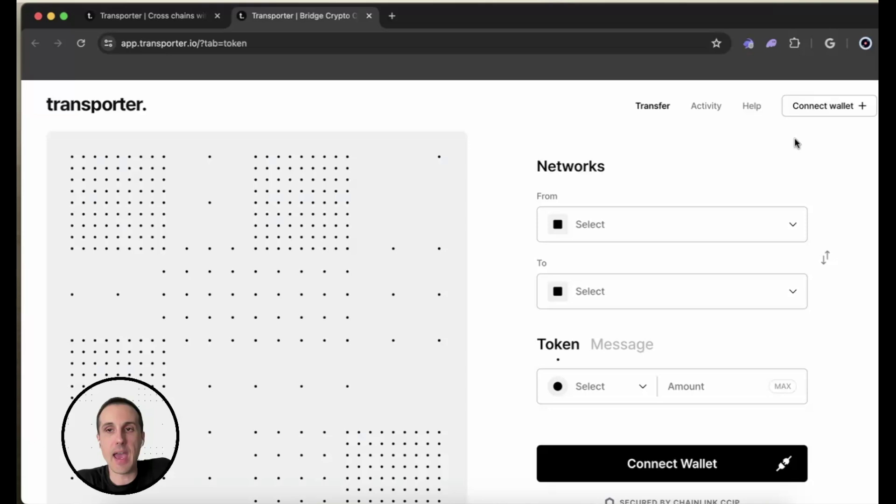
Accept the Terms of Service, connect the Rabby Wallet account, and check its shortened address
{"action": "left_click", "coordinate": [825, 106]}
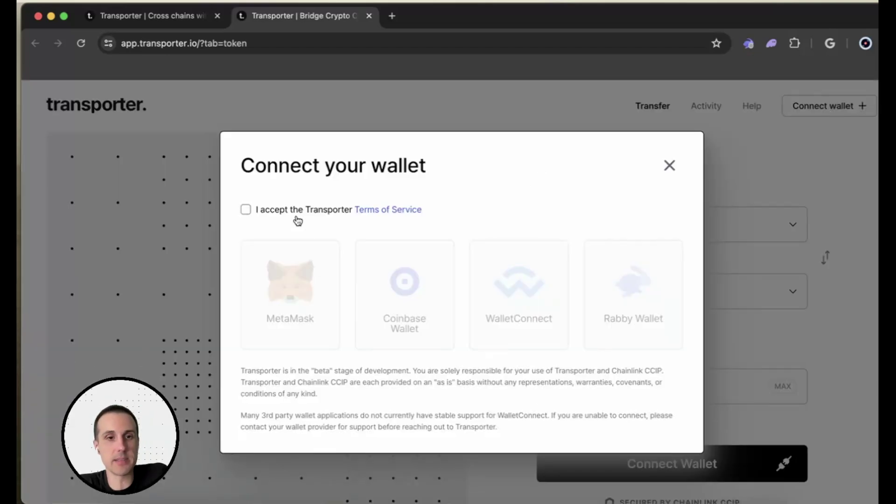
{"action": "left_click", "coordinate": [258, 211]}
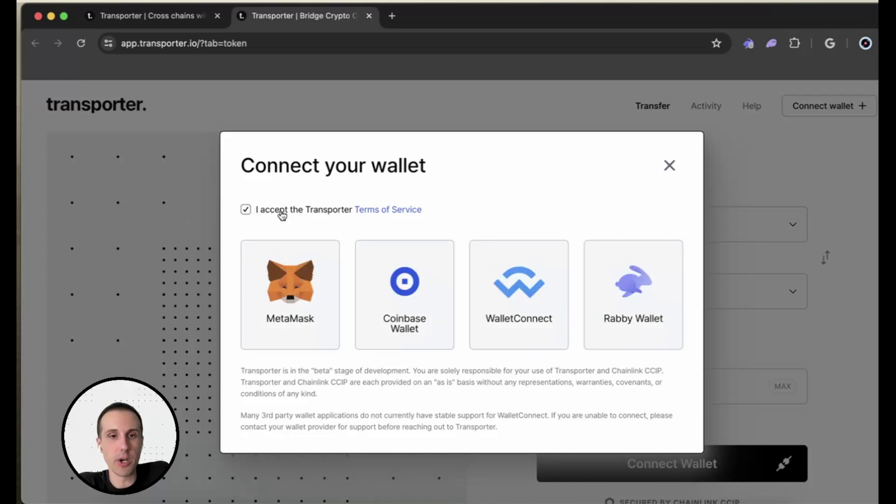
{"action": "left_click", "coordinate": [650, 315]}
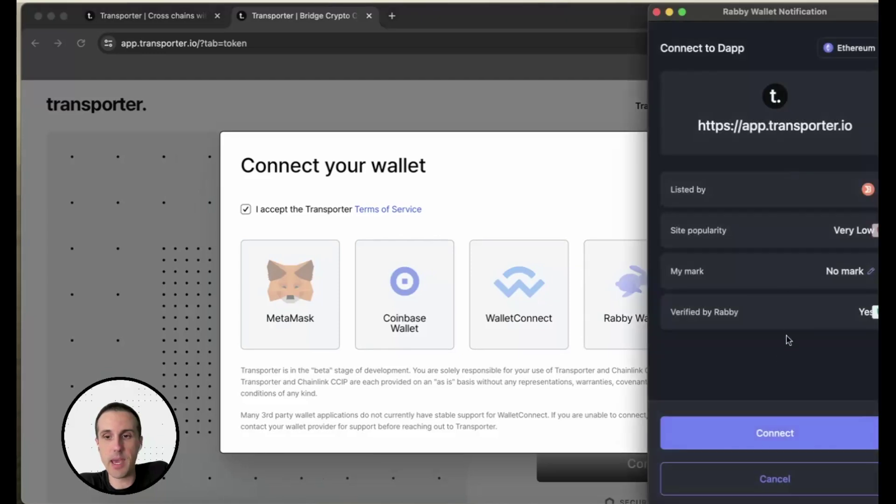
{"action": "left_click", "coordinate": [747, 434]}
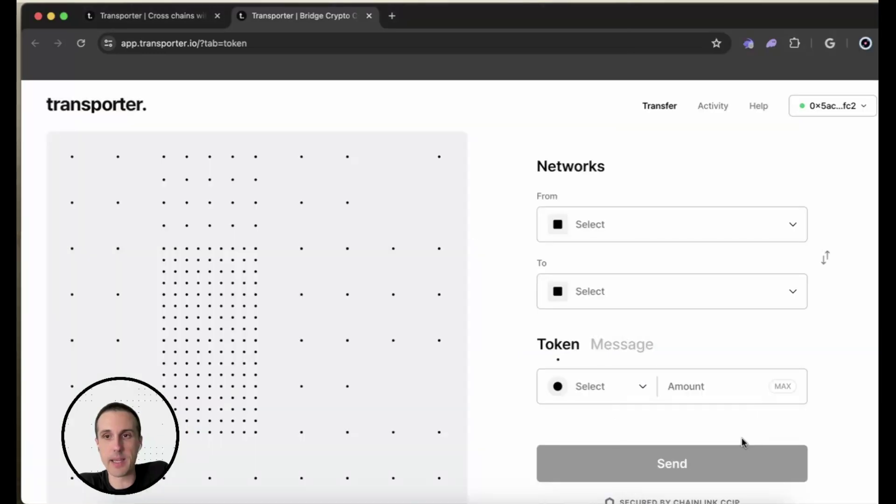
{"action": "left_click", "coordinate": [845, 111]}
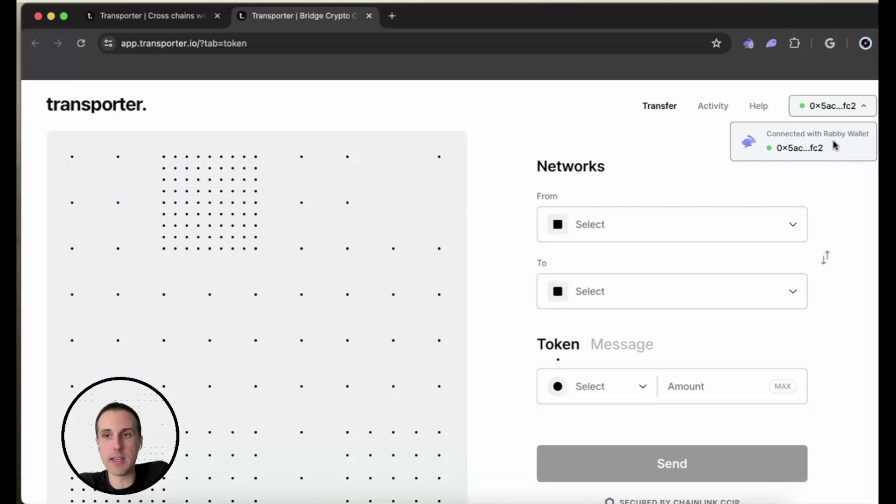
{"action": "left_click", "coordinate": [848, 175]}
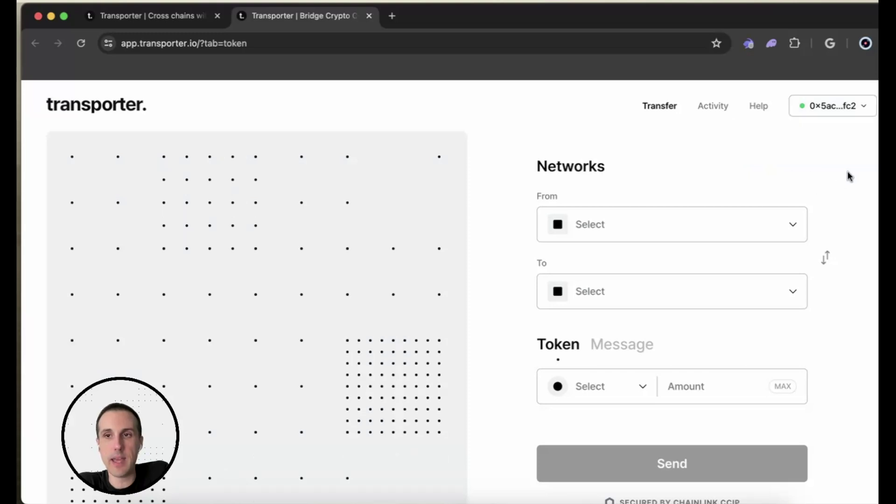
Choose Ethereum Mainnet as source, Arbitrum Mainnet as destination, and USDC as the token
{"action": "left_click", "coordinate": [596, 227]}
{"action": "scroll", "coordinate": [699, 340], "scroll_direction": "down", "scroll_amount": 3}
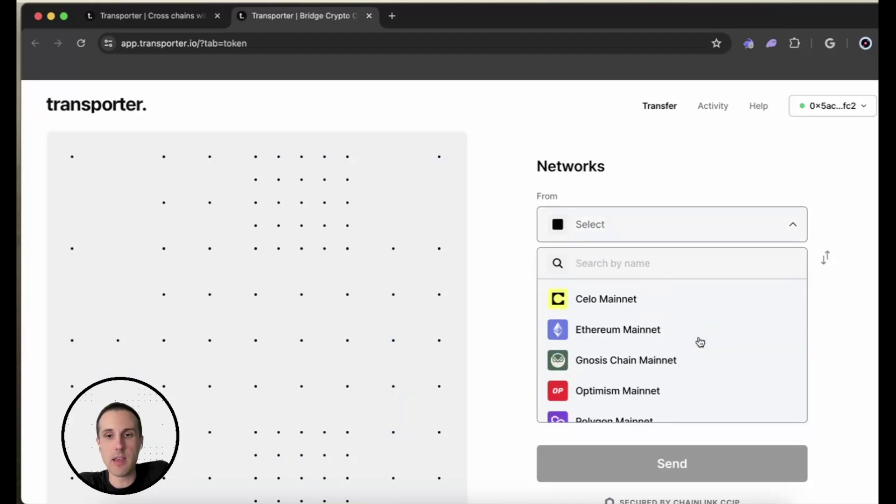
{"action": "left_click", "coordinate": [640, 331]}
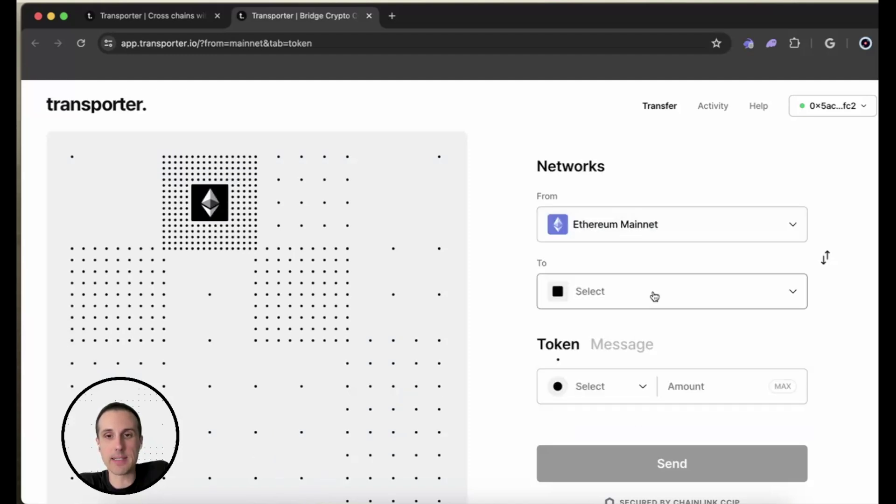
{"action": "left_click", "coordinate": [609, 297]}
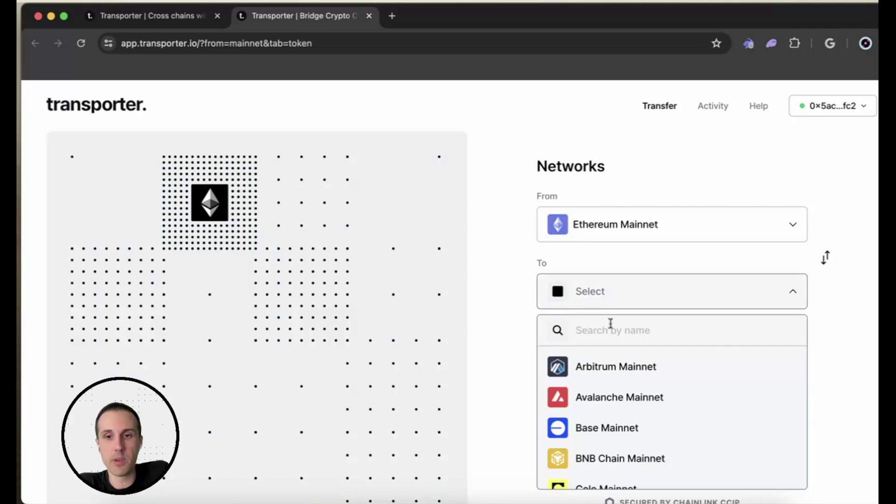
{"action": "left_click", "coordinate": [608, 372]}
{"action": "scroll", "coordinate": [677, 331], "scroll_direction": "down", "scroll_amount": 2}
{"action": "left_click", "coordinate": [607, 317]}
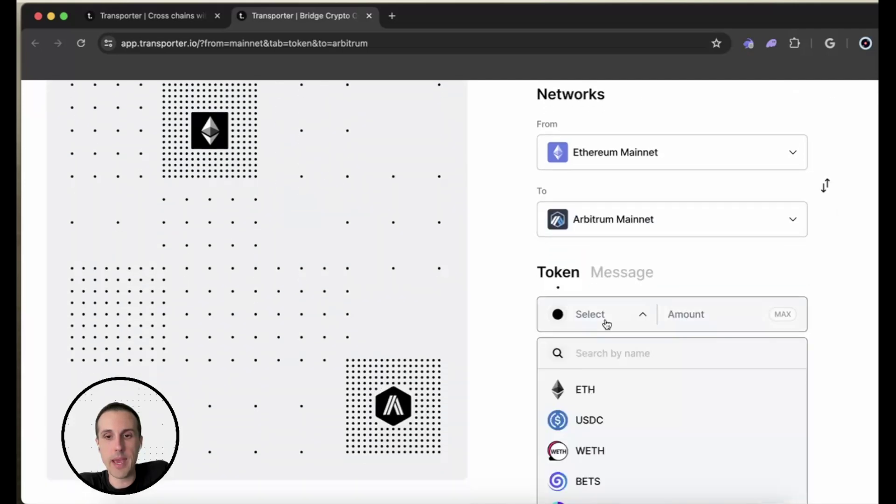
{"action": "left_click", "coordinate": [633, 424]}
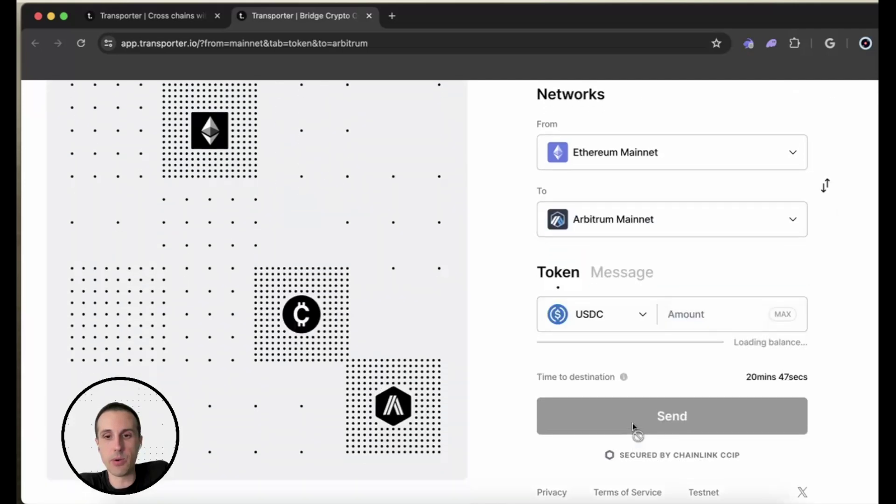
Enter an amount of 0.77 and keep bridge fees paid in ETH rather than LINK
{"action": "left_click", "coordinate": [698, 312]}
{"action": "type", "text": "0.77"}
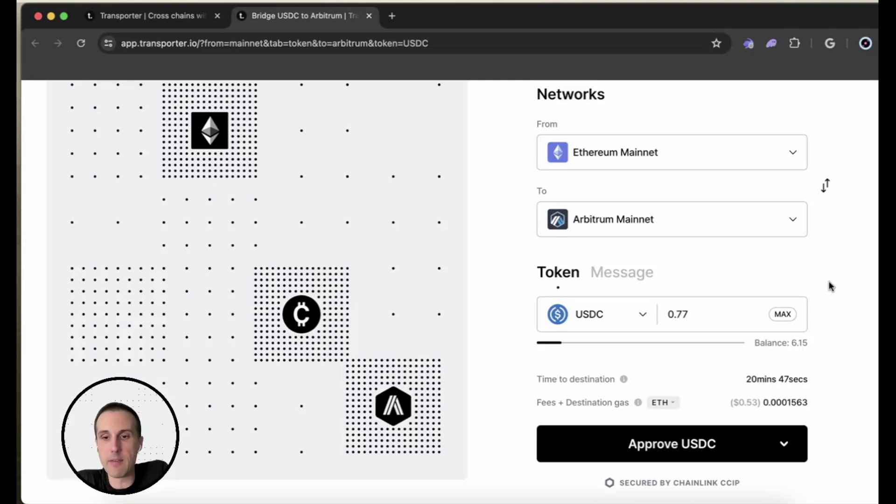
{"action": "scroll", "coordinate": [830, 282], "scroll_direction": "down", "scroll_amount": 2}
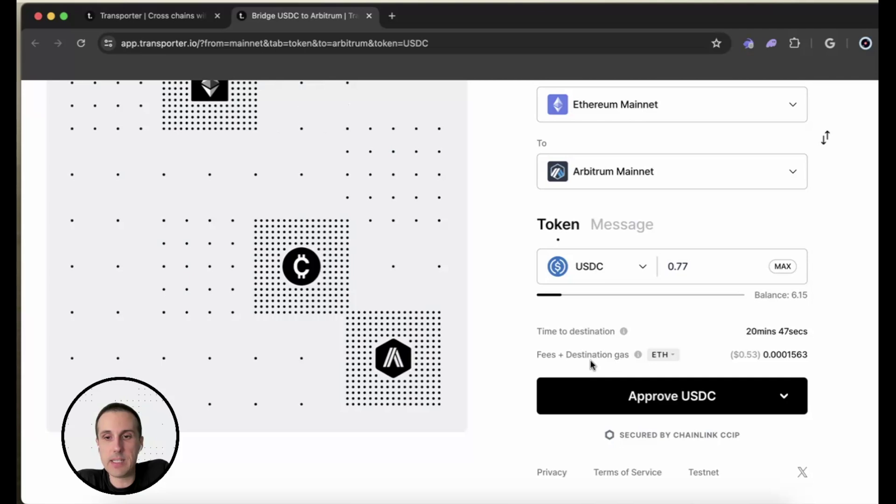
{"action": "left_click", "coordinate": [659, 356]}
{"action": "left_click", "coordinate": [658, 357]}
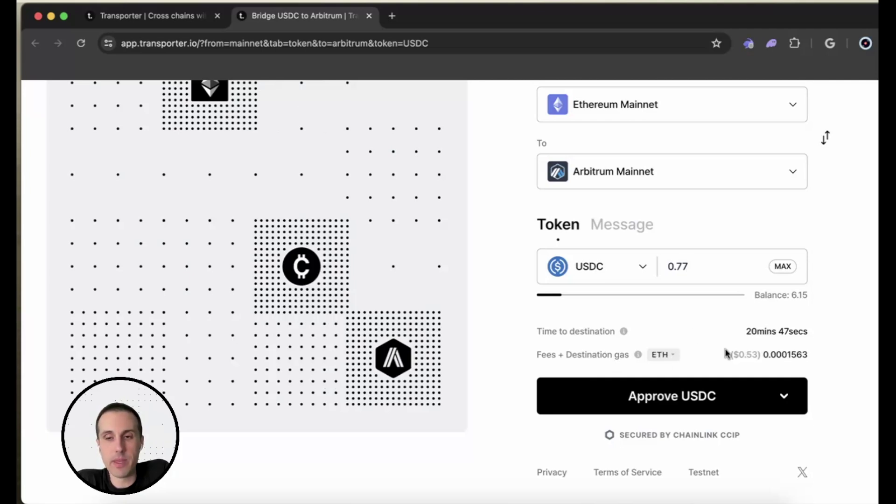
{"action": "left_click", "coordinate": [664, 356]}
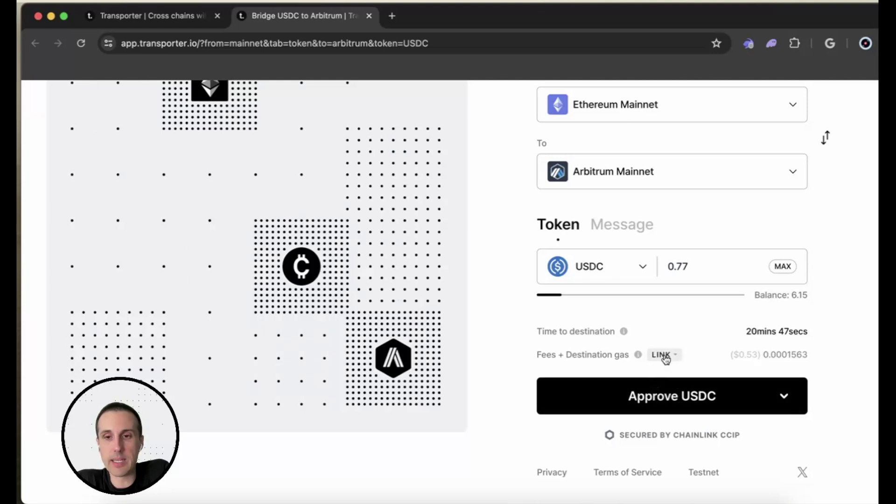
{"action": "left_click", "coordinate": [661, 356]}
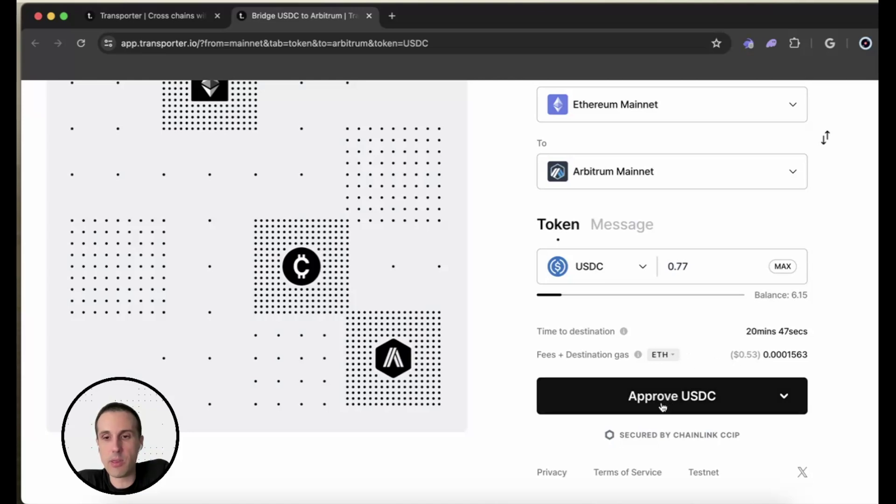
Select Approve unlimited amount for USDC and send the approval request to Rabby Wallet
{"action": "left_click", "coordinate": [649, 404]}
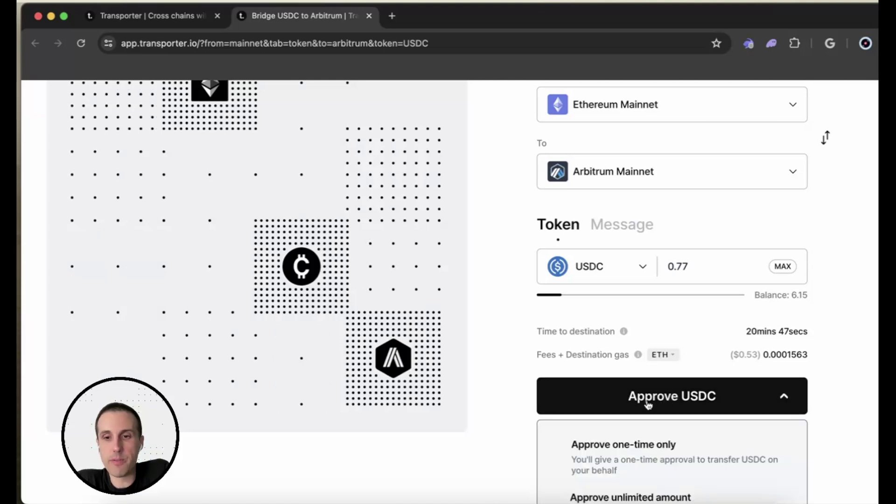
{"action": "scroll", "coordinate": [648, 404], "scroll_direction": "down", "scroll_amount": 1}
{"action": "left_click", "coordinate": [724, 394]}
{"action": "left_click", "coordinate": [679, 473]}
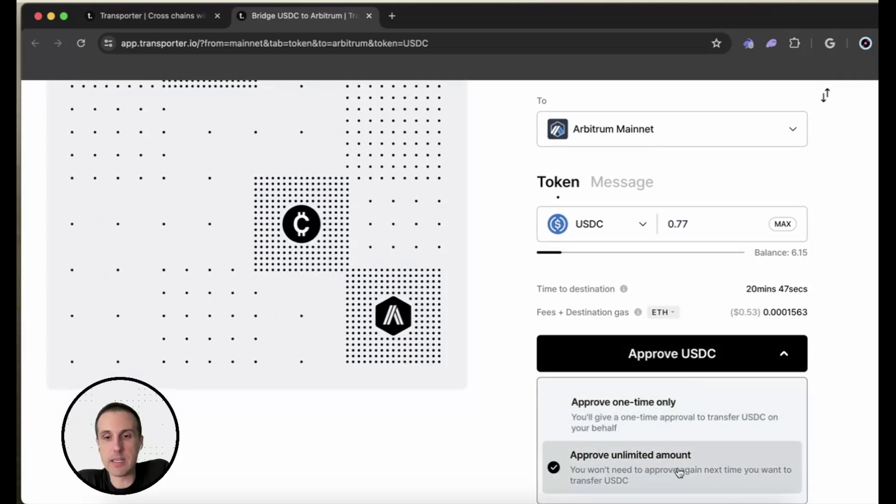
{"action": "left_click", "coordinate": [695, 423]}
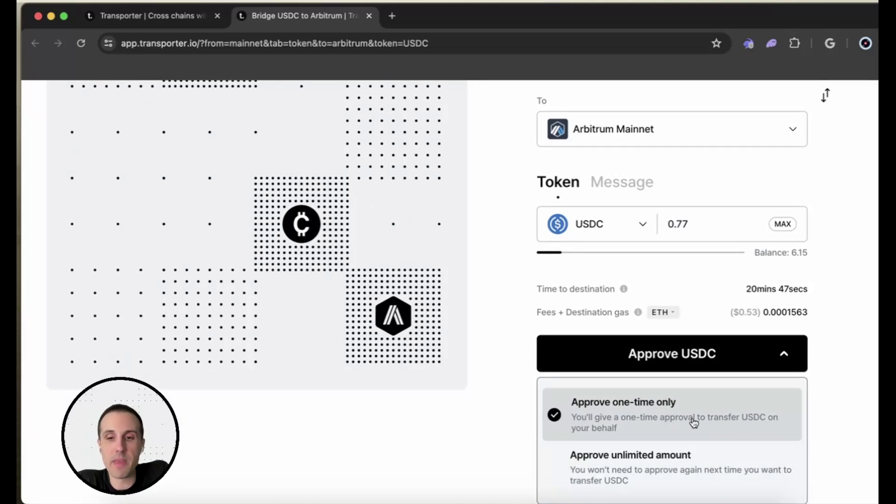
{"action": "left_click", "coordinate": [676, 462]}
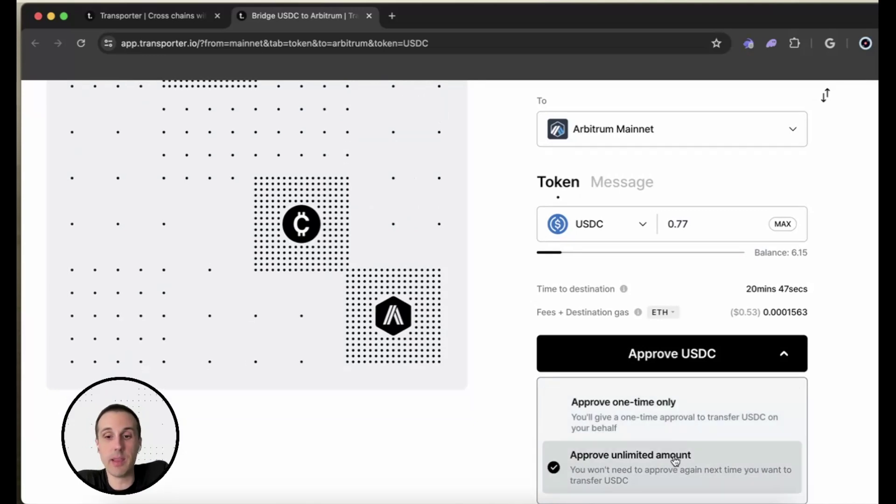
{"action": "left_click", "coordinate": [716, 430]}
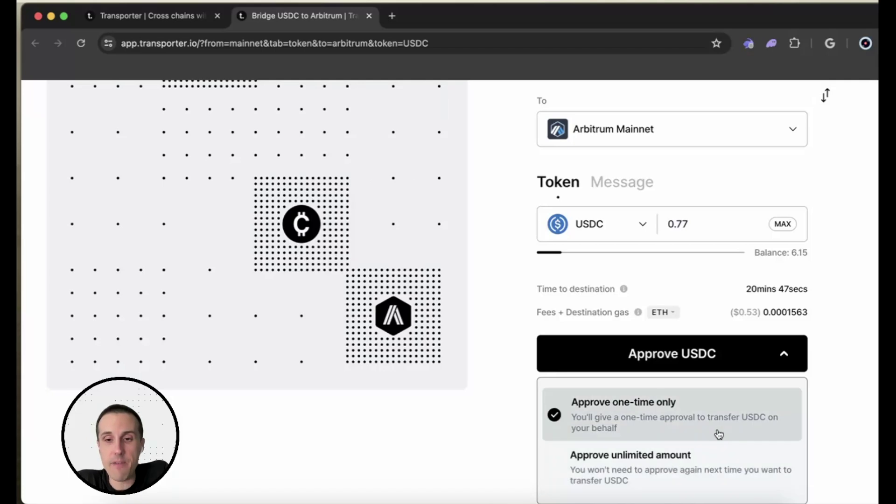
{"action": "left_click", "coordinate": [705, 461]}
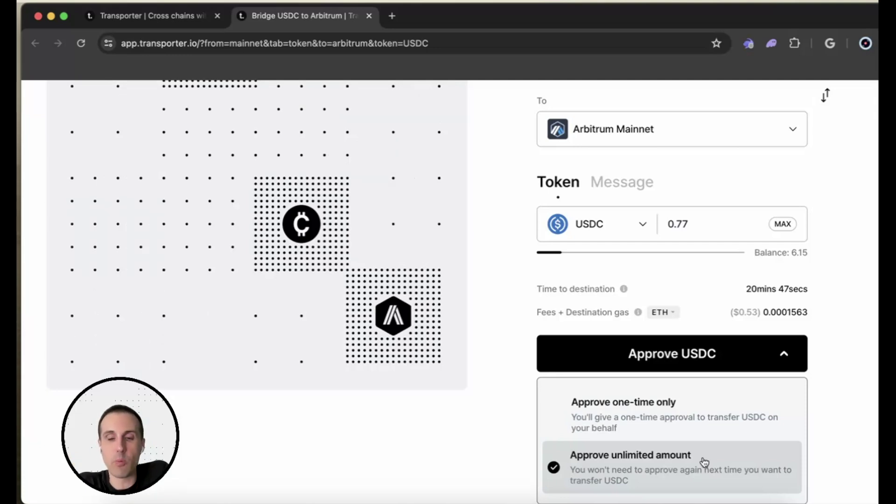
{"action": "left_click", "coordinate": [680, 469]}
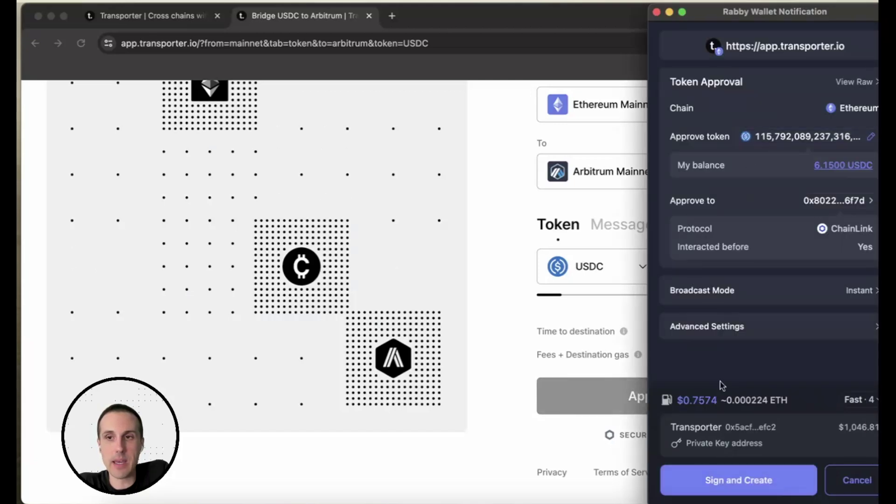
Sign and confirm the unlimited USDC approval transaction in Rabby Wallet
{"action": "left_click", "coordinate": [716, 487]}
{"action": "left_click", "coordinate": [695, 486]}
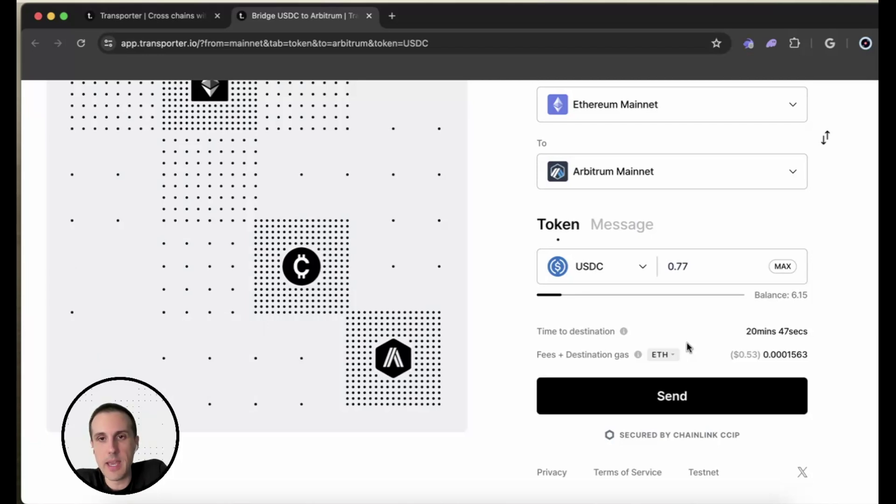
Submit the 0.77 USDC Ethereum-to-Arbitrum transfer and sign the cross-chain transaction in Rabby
{"action": "left_click", "coordinate": [665, 400]}
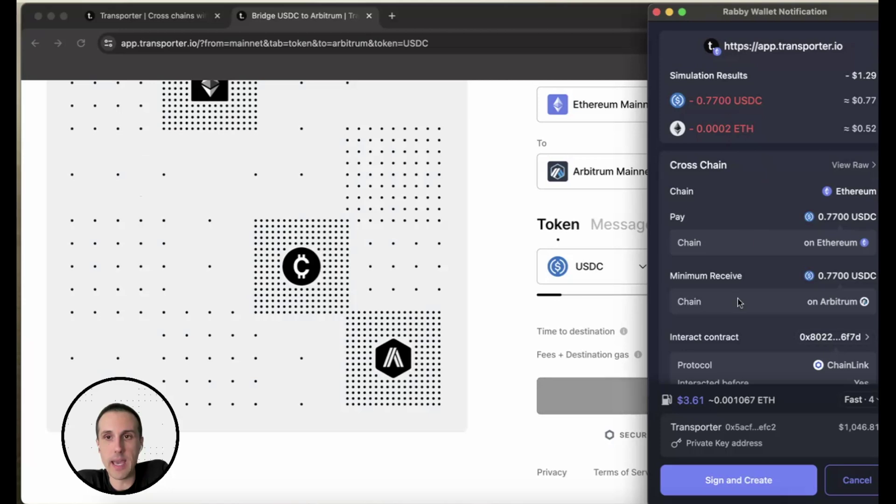
{"action": "scroll", "coordinate": [755, 223], "scroll_direction": "down", "scroll_amount": 5}
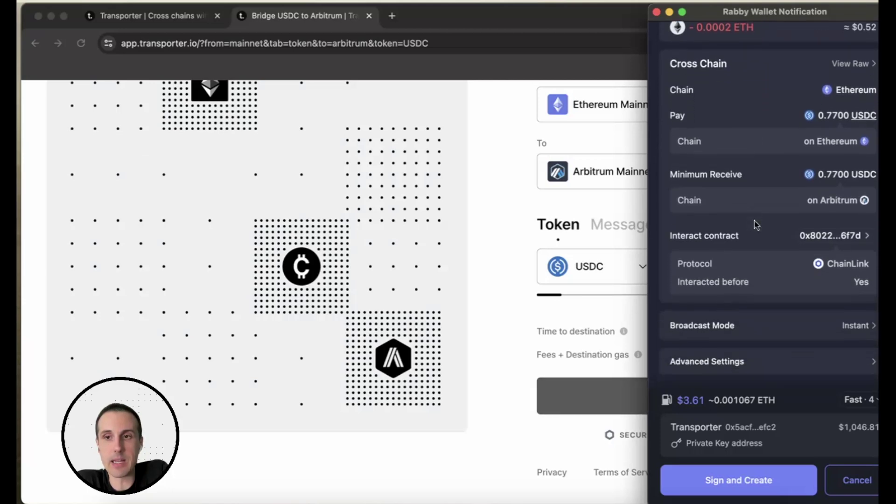
{"action": "left_click", "coordinate": [746, 476]}
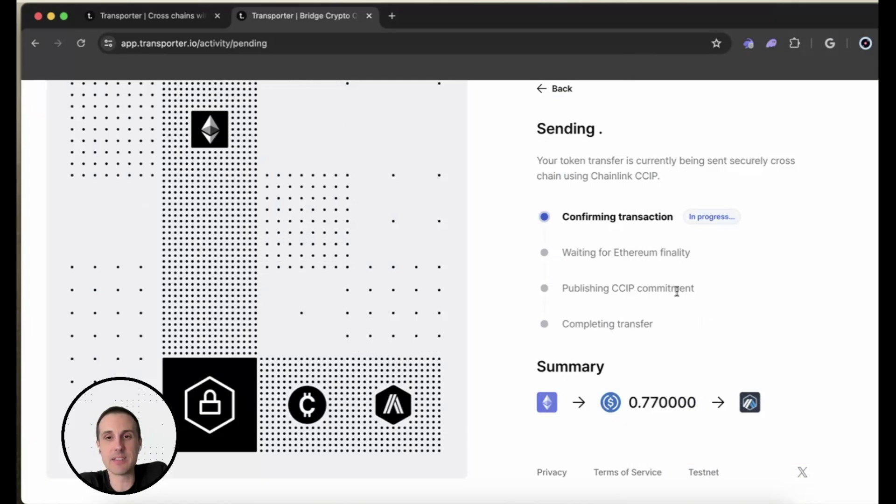
Follow the transfer's Sending status page, then open its record on CCIP Explorer via View transaction
{"action": "scroll", "coordinate": [650, 249], "scroll_direction": "up", "scroll_amount": 2}
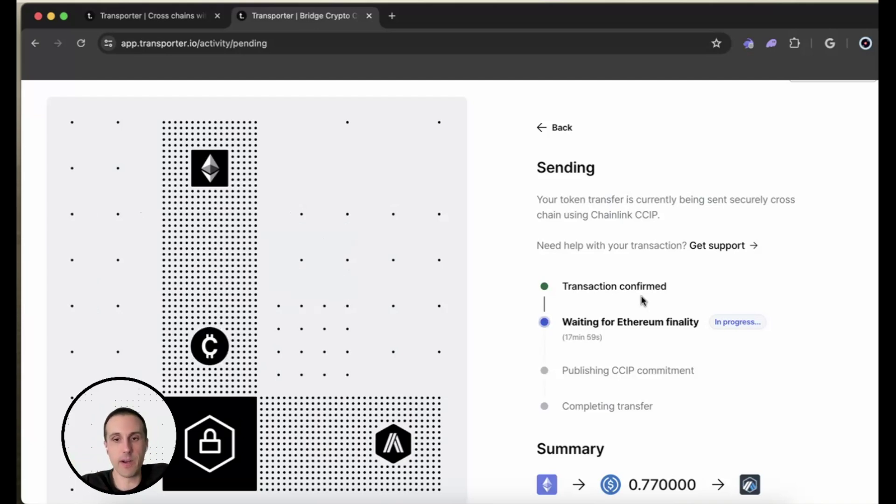
{"action": "scroll", "coordinate": [641, 297], "scroll_direction": "down", "scroll_amount": 4}
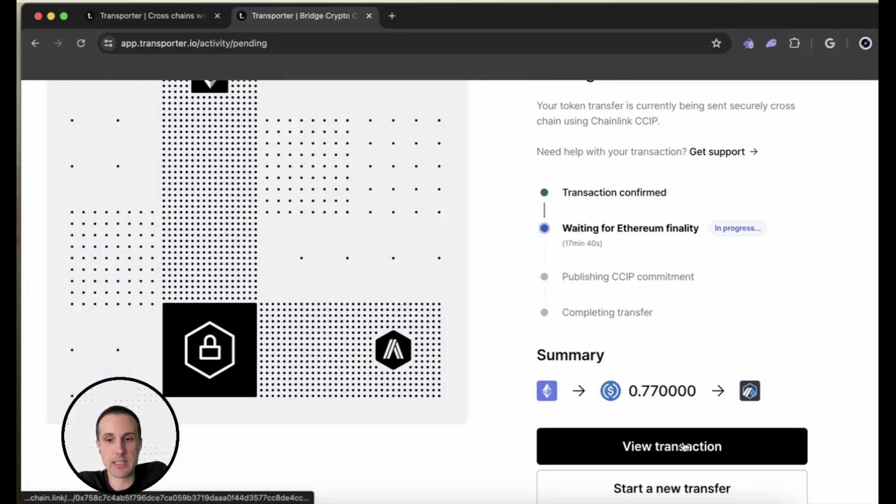
{"action": "scroll", "coordinate": [686, 443], "scroll_direction": "down", "scroll_amount": 1}
{"action": "left_click", "coordinate": [683, 413]}
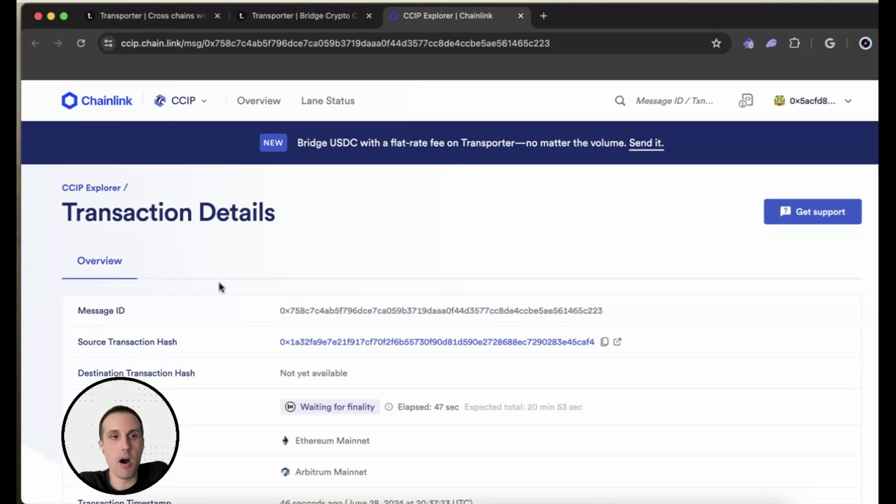
Review the 0.770000 USDC transfer details and open the Source Transaction Hash on Etherscan
{"action": "scroll", "coordinate": [225, 294], "scroll_direction": "down", "scroll_amount": 2}
{"action": "scroll", "coordinate": [225, 298], "scroll_direction": "down", "scroll_amount": 1}
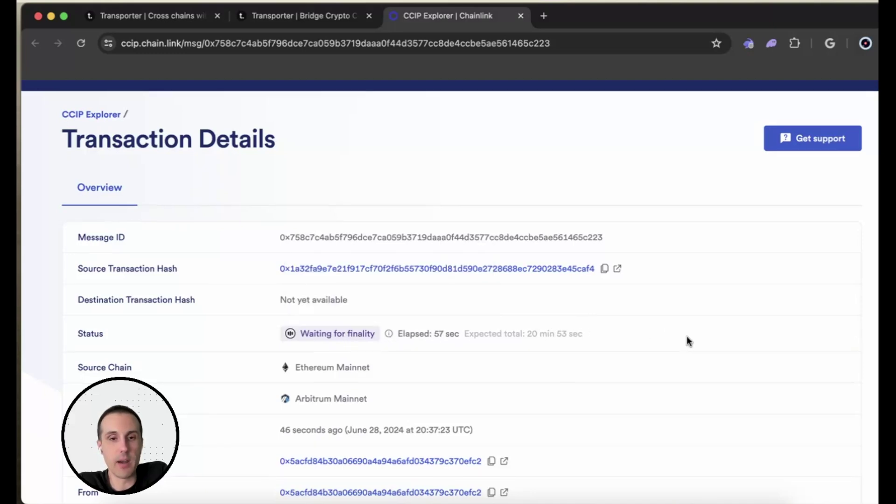
{"action": "scroll", "coordinate": [687, 336], "scroll_direction": "down", "scroll_amount": 4}
{"action": "scroll", "coordinate": [688, 336], "scroll_direction": "down", "scroll_amount": 2}
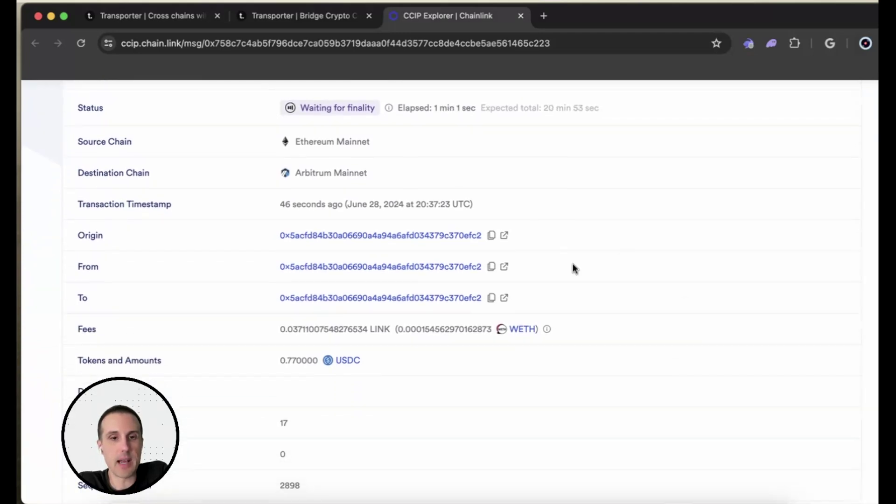
{"action": "scroll", "coordinate": [631, 323], "scroll_direction": "down", "scroll_amount": 2}
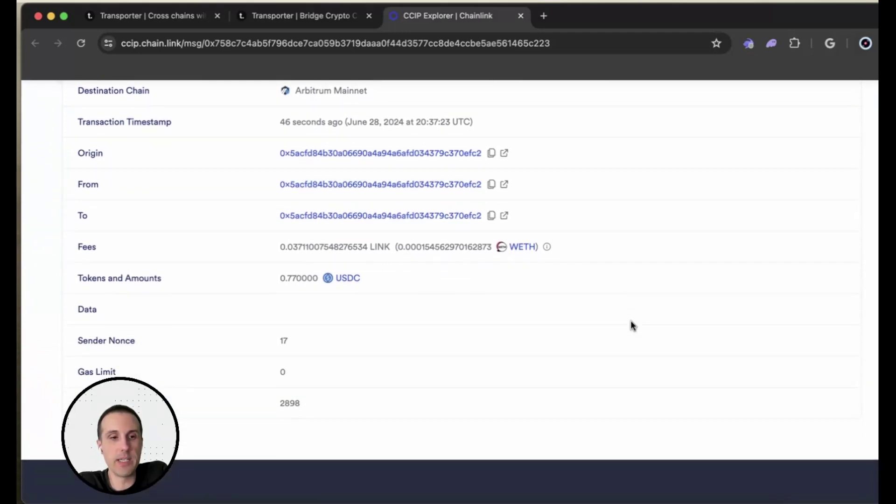
{"action": "scroll", "coordinate": [631, 323], "scroll_direction": "up", "scroll_amount": 5}
{"action": "scroll", "coordinate": [632, 326], "scroll_direction": "up", "scroll_amount": 3}
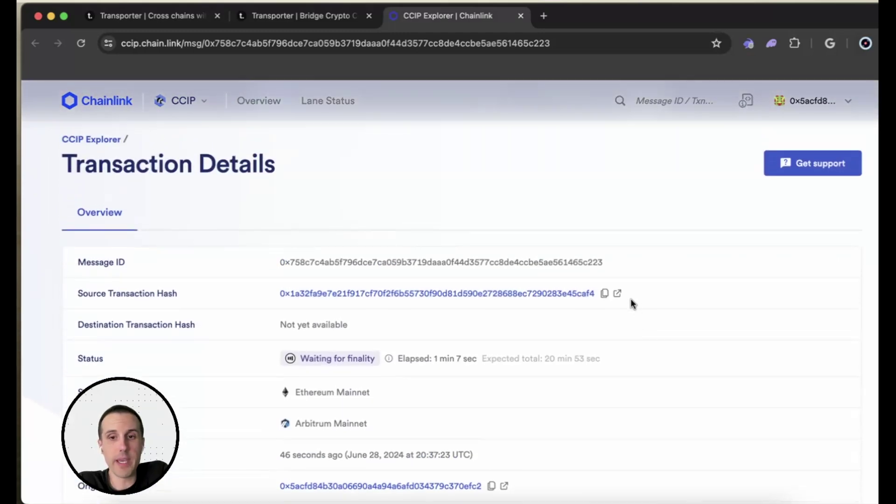
{"action": "left_click", "coordinate": [618, 294]}
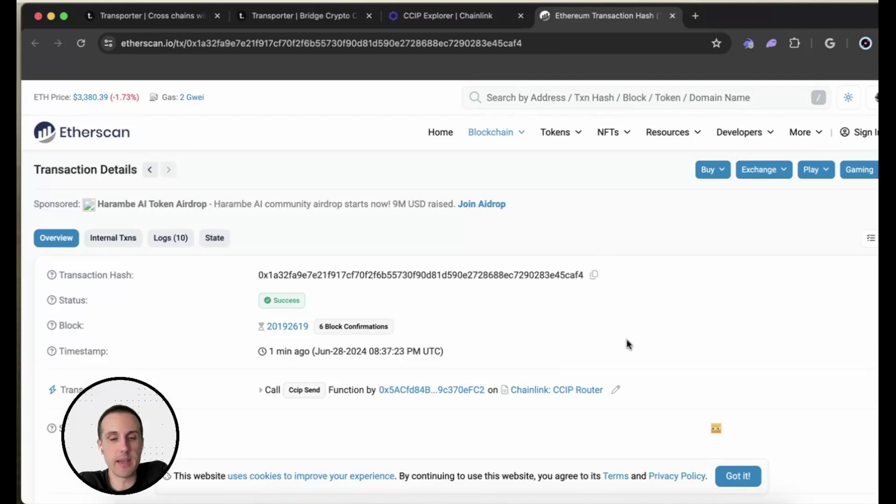
{"action": "scroll", "coordinate": [628, 344], "scroll_direction": "down", "scroll_amount": 4}
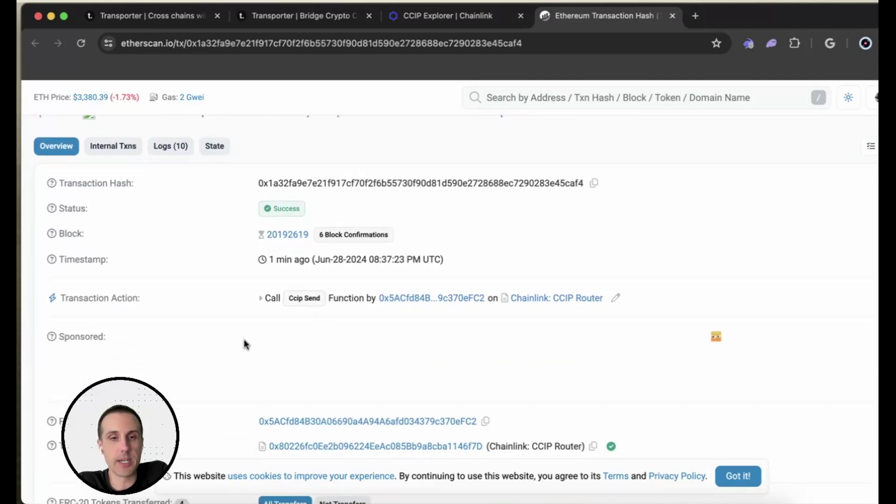
{"action": "scroll", "coordinate": [244, 345], "scroll_direction": "down", "scroll_amount": 6}
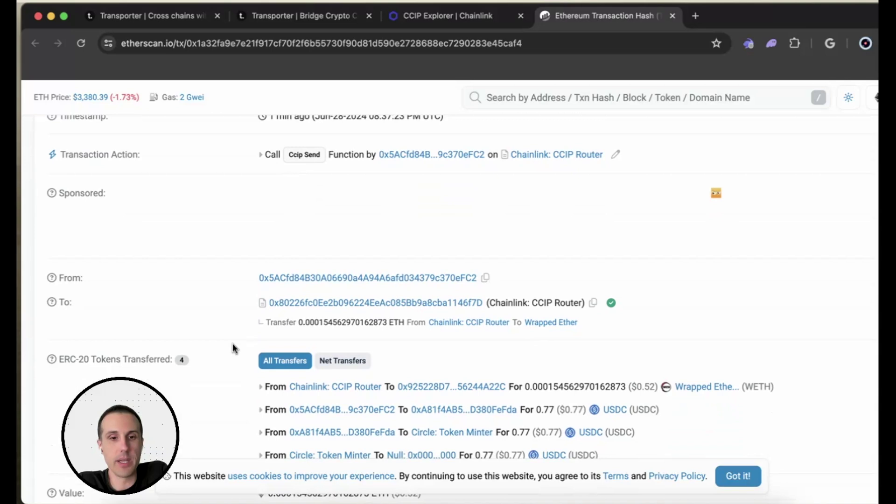
{"action": "scroll", "coordinate": [234, 348], "scroll_direction": "down", "scroll_amount": 8}
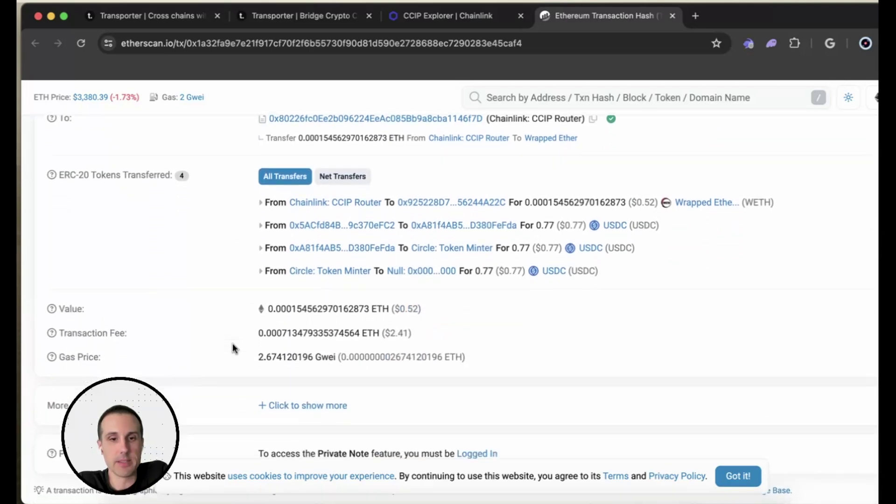
{"action": "scroll", "coordinate": [234, 348], "scroll_direction": "up", "scroll_amount": 18}
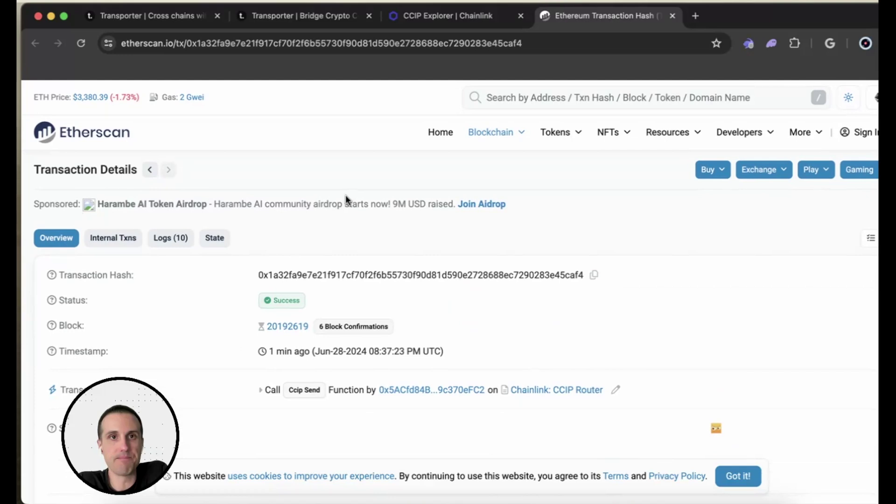
{"action": "left_click", "coordinate": [302, 21]}
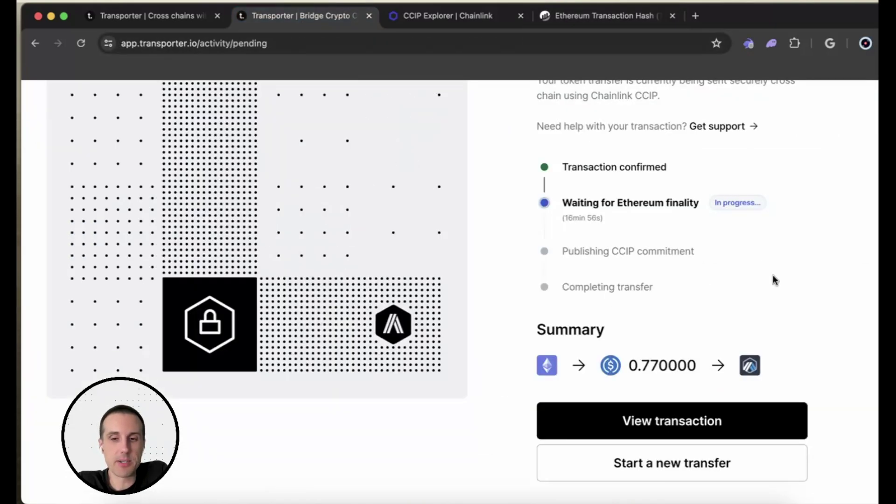
Start a new transfer, then reopen the In Progress 0.77 USDC transfer from the Activity list
{"action": "scroll", "coordinate": [794, 341], "scroll_direction": "up", "scroll_amount": 3}
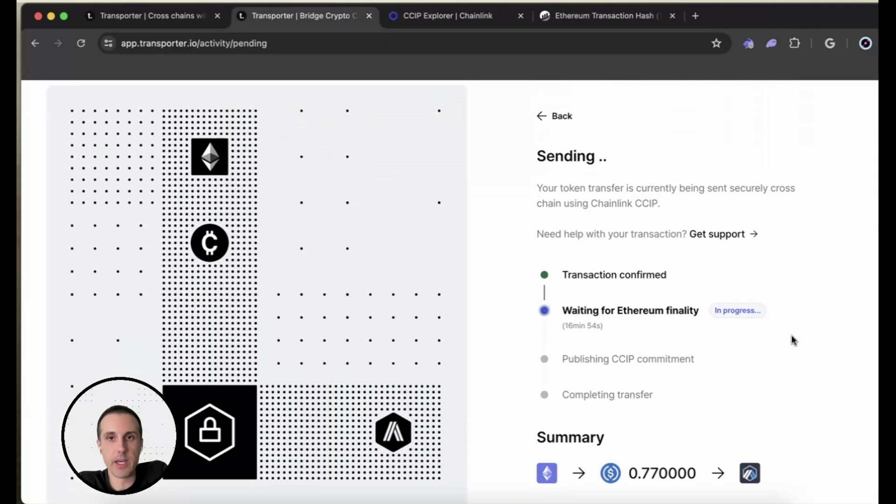
{"action": "scroll", "coordinate": [793, 341], "scroll_direction": "down", "scroll_amount": 3}
{"action": "left_click", "coordinate": [756, 464]}
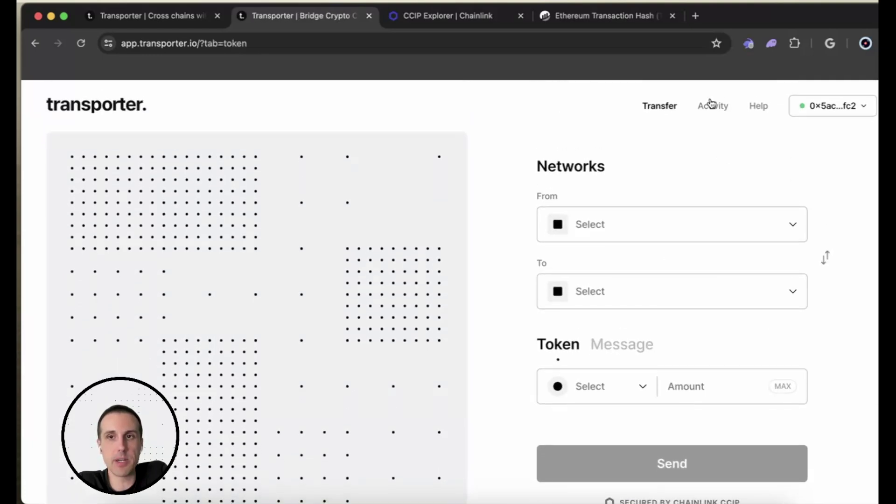
{"action": "left_click", "coordinate": [707, 110]}
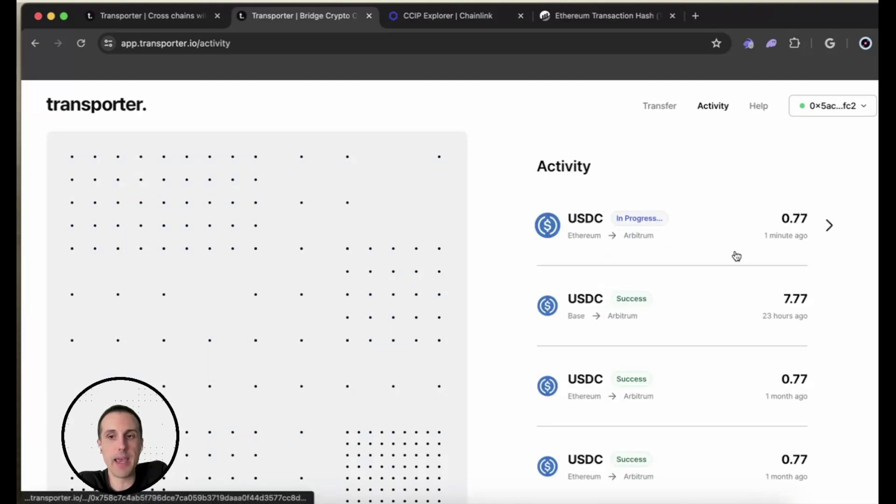
{"action": "scroll", "coordinate": [700, 314], "scroll_direction": "down", "scroll_amount": 1}
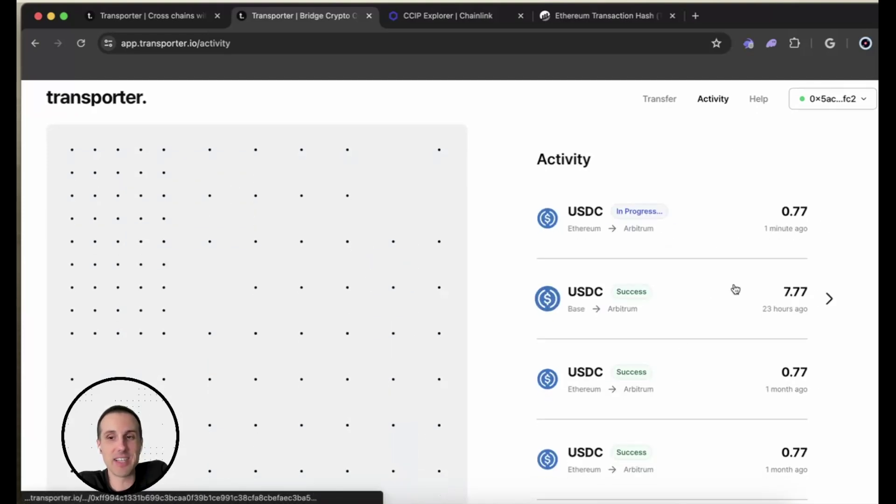
{"action": "scroll", "coordinate": [736, 290], "scroll_direction": "down", "scroll_amount": 1}
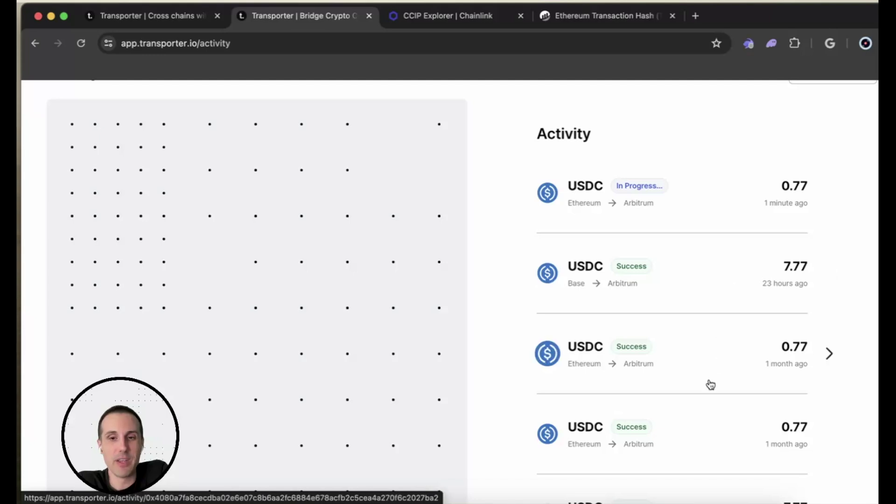
{"action": "scroll", "coordinate": [710, 384], "scroll_direction": "down", "scroll_amount": 2}
{"action": "scroll", "coordinate": [708, 384], "scroll_direction": "up", "scroll_amount": 4}
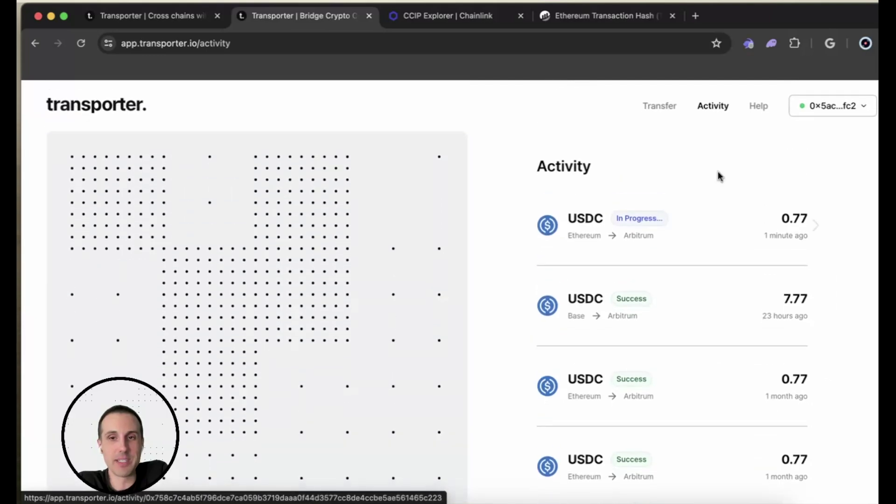
{"action": "left_click", "coordinate": [712, 220]}
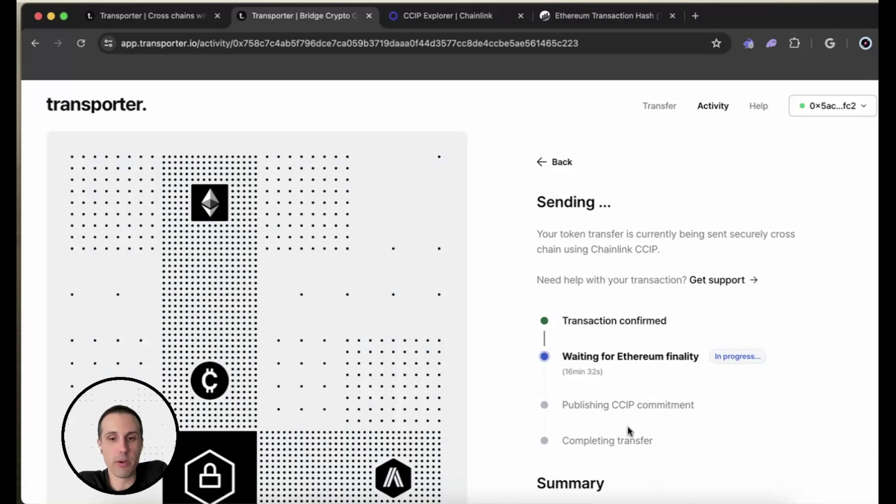
View the completed 7.77 USDC Base-to-Arbitrum transfer, then return to the pending 0.77 USDC transfer
{"action": "left_click", "coordinate": [702, 110]}
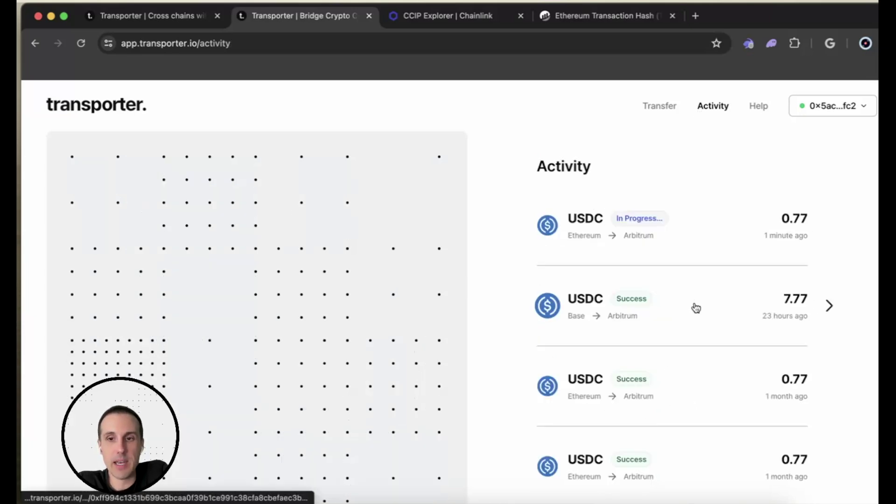
{"action": "left_click", "coordinate": [696, 307]}
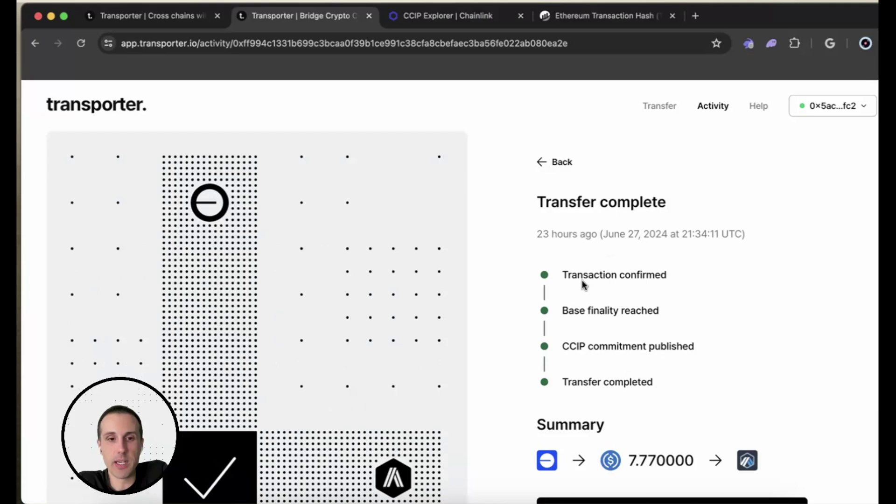
{"action": "scroll", "coordinate": [566, 376], "scroll_direction": "down", "scroll_amount": 2}
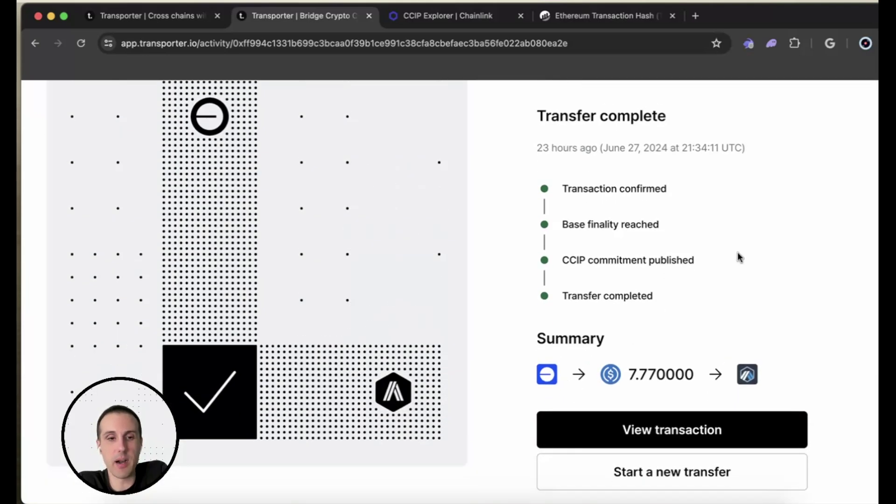
{"action": "scroll", "coordinate": [738, 254], "scroll_direction": "up", "scroll_amount": 2}
{"action": "scroll", "coordinate": [656, 418], "scroll_direction": "down", "scroll_amount": 2}
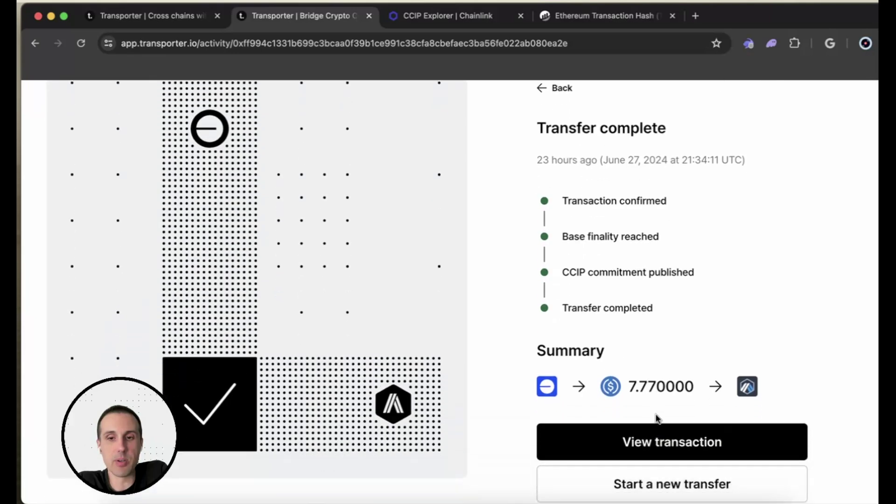
{"action": "scroll", "coordinate": [744, 380], "scroll_direction": "up", "scroll_amount": 2}
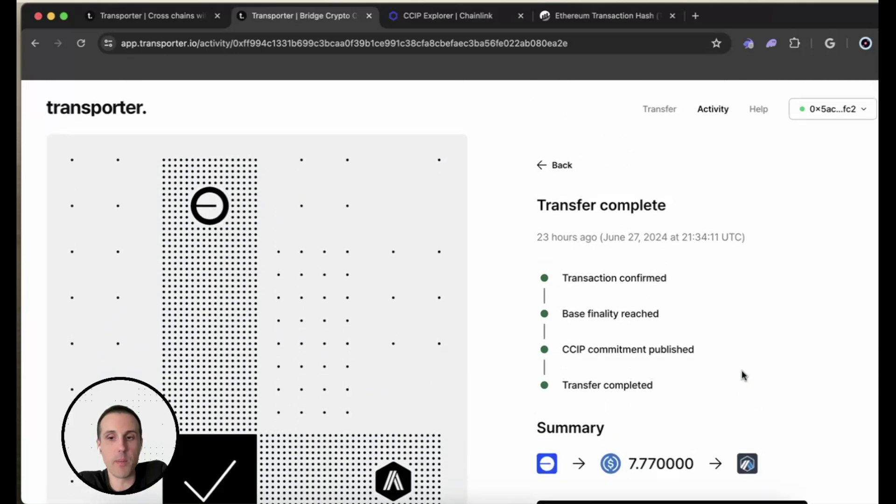
{"action": "left_click", "coordinate": [714, 107]}
{"action": "left_click", "coordinate": [699, 236]}
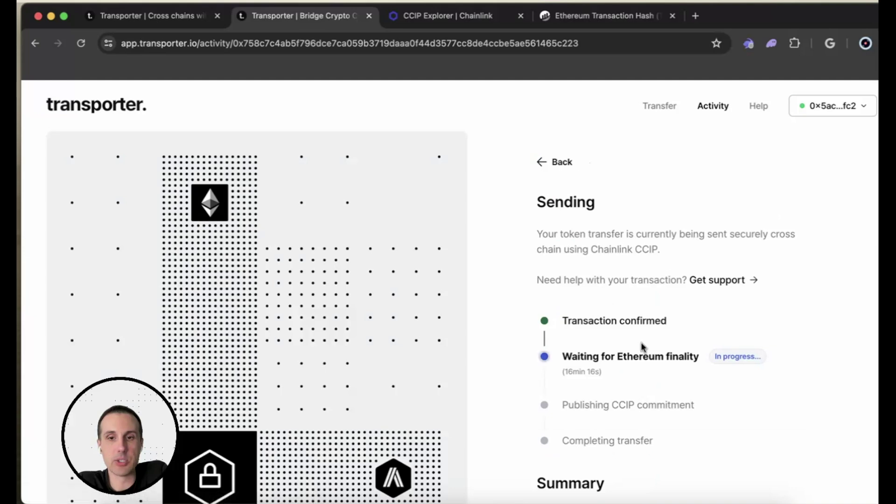
{"action": "scroll", "coordinate": [644, 355], "scroll_direction": "down", "scroll_amount": 1}
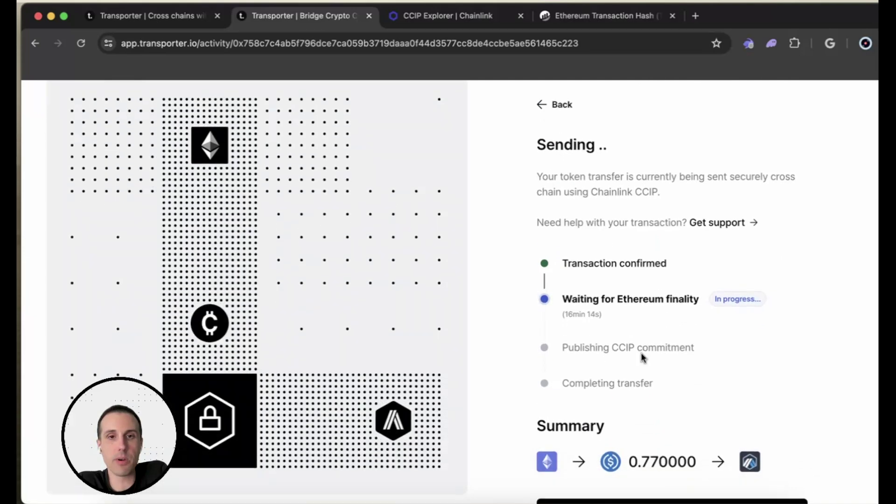
{"action": "scroll", "coordinate": [642, 354], "scroll_direction": "up", "scroll_amount": 2}
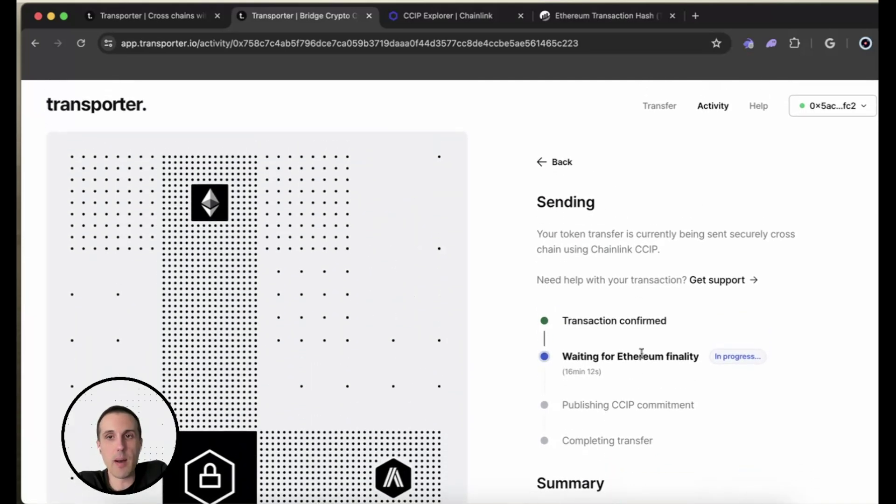